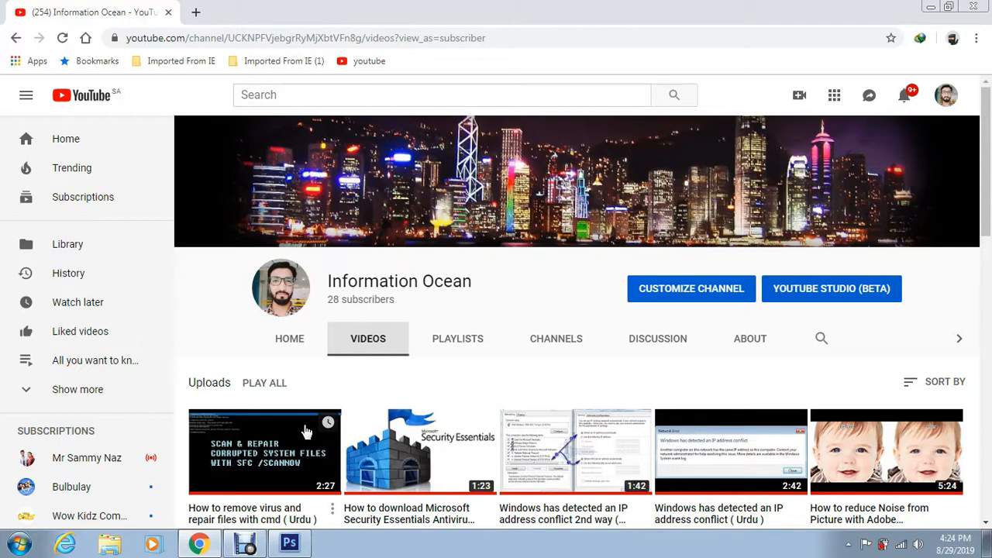
Step: Switch to Photoshop and open the image Yellow_Teeth_Pic-700x430 from the Desktop
{"action": "left_click", "coordinate": [290, 543]}
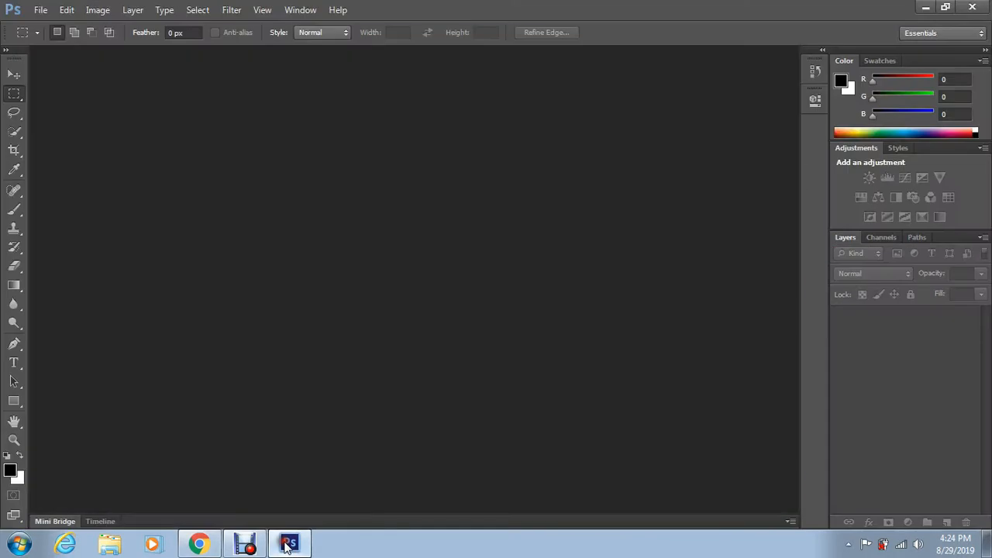
{"action": "left_click", "coordinate": [40, 9]}
{"action": "left_click", "coordinate": [91, 40]}
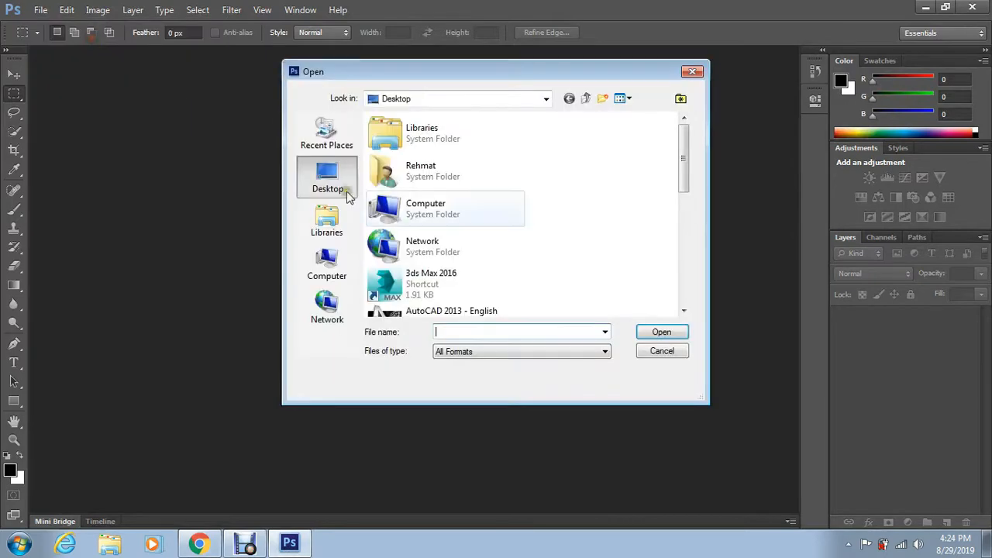
{"action": "scroll", "coordinate": [543, 264], "scroll_direction": "down", "scroll_amount": 5}
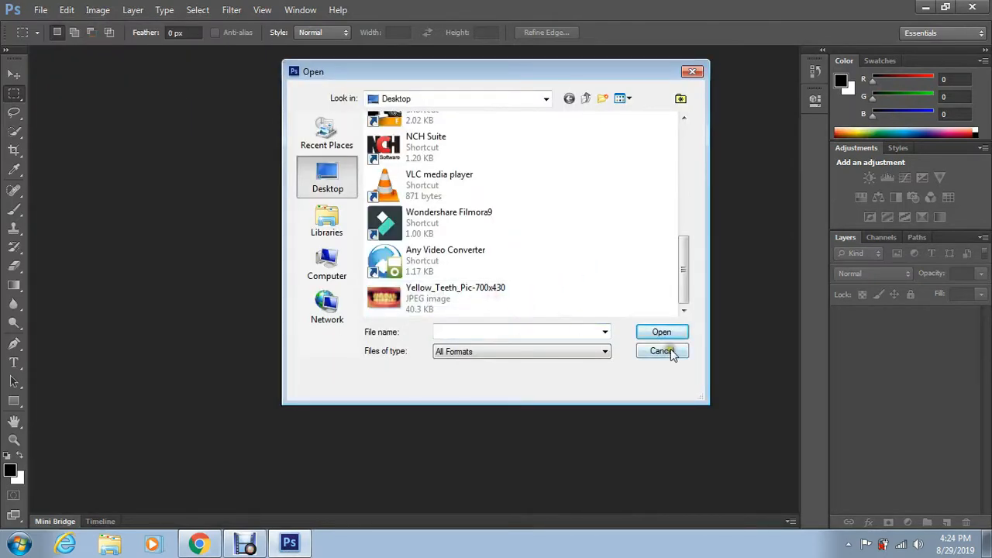
{"action": "left_click", "coordinate": [473, 299]}
{"action": "left_click", "coordinate": [654, 332]}
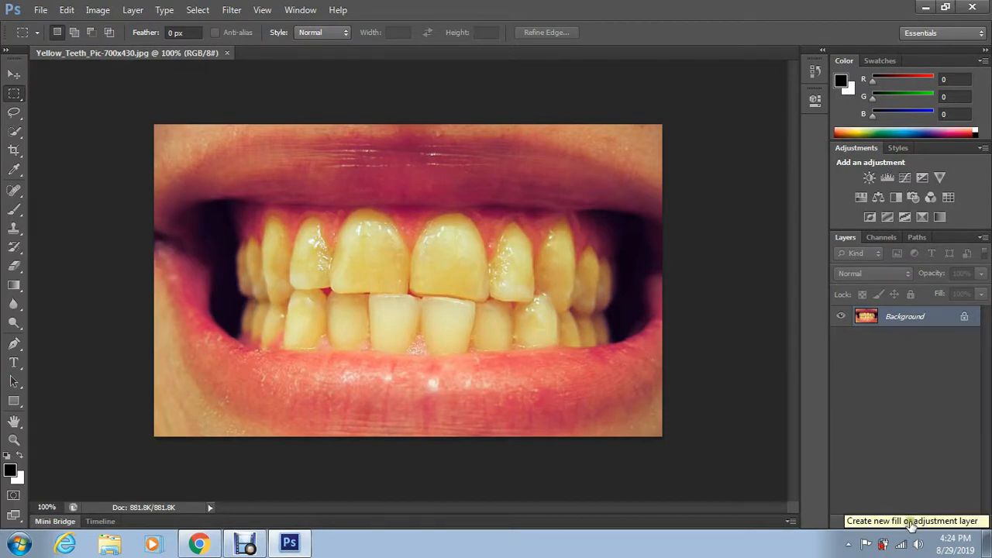
Step: Add a Hue/Saturation adjustment layer and sample a yellow upper front tooth with the on-image adjustment tool to target Yellows
{"action": "left_click", "coordinate": [911, 525]}
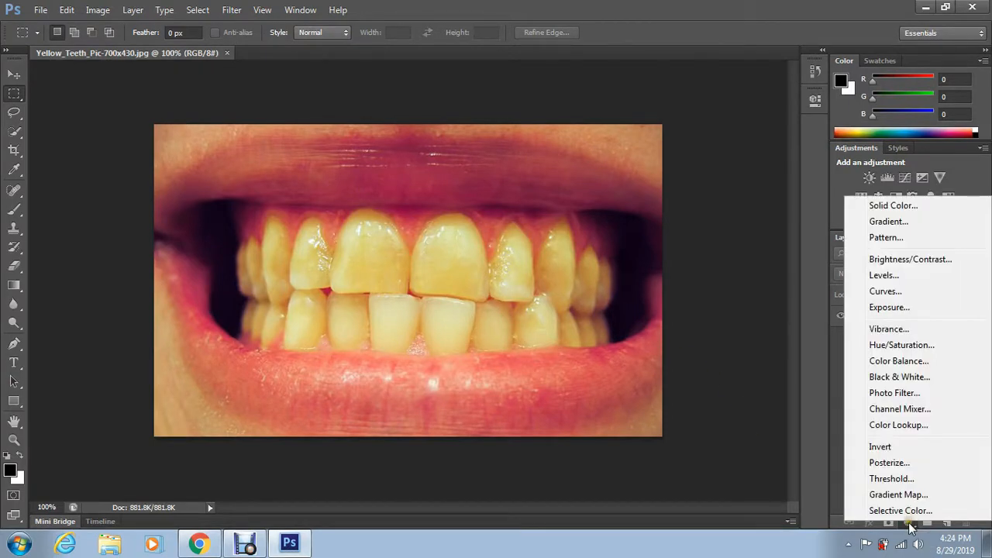
{"action": "left_click", "coordinate": [888, 351]}
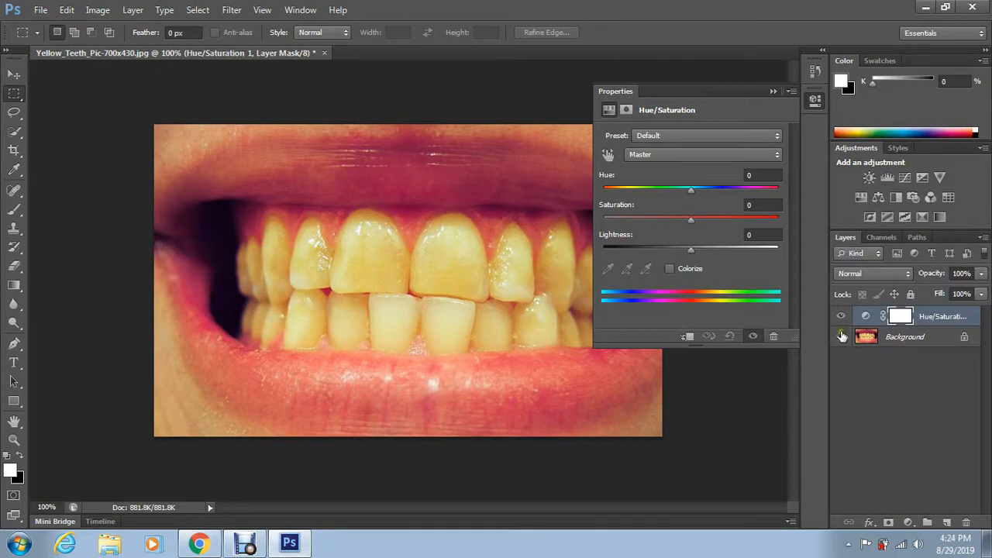
{"action": "left_click", "coordinate": [606, 156]}
{"action": "left_click", "coordinate": [609, 156]}
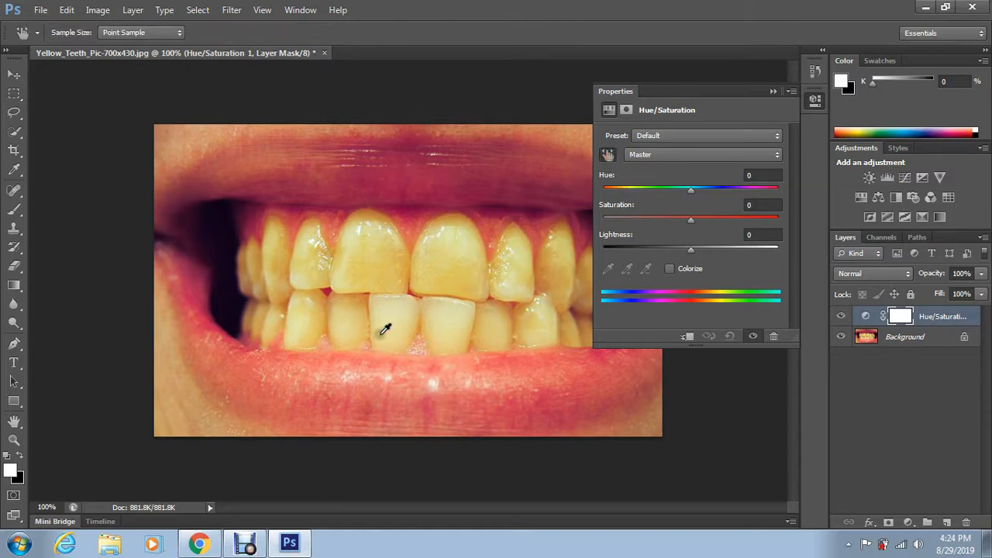
{"action": "left_click", "coordinate": [458, 268]}
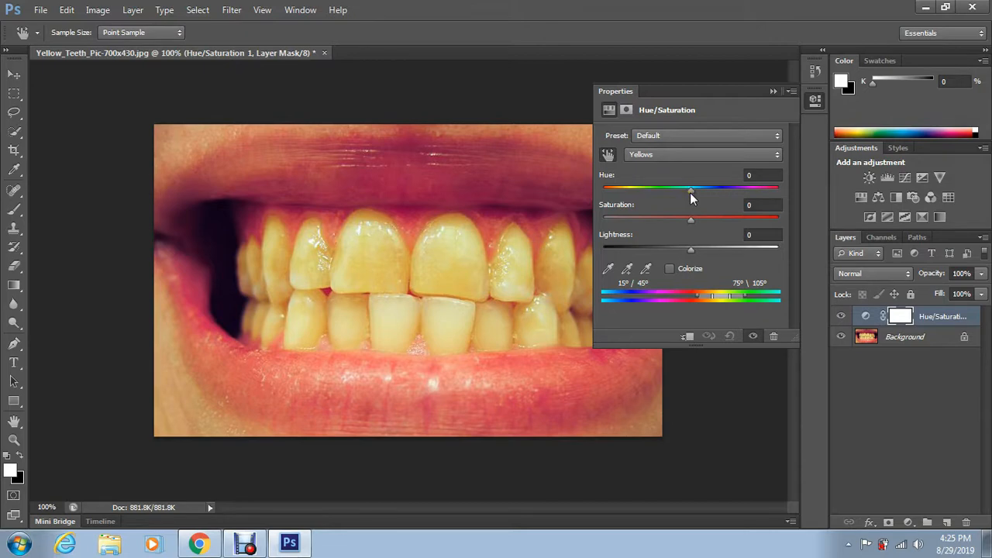
Step: Set the Yellows hue to +180 and saturation to +100, and narrow the affected colour range to 27°/33° and 56°\62°
{"action": "left_click_drag", "start_coordinate": [692, 190], "coordinate": [793, 196]}
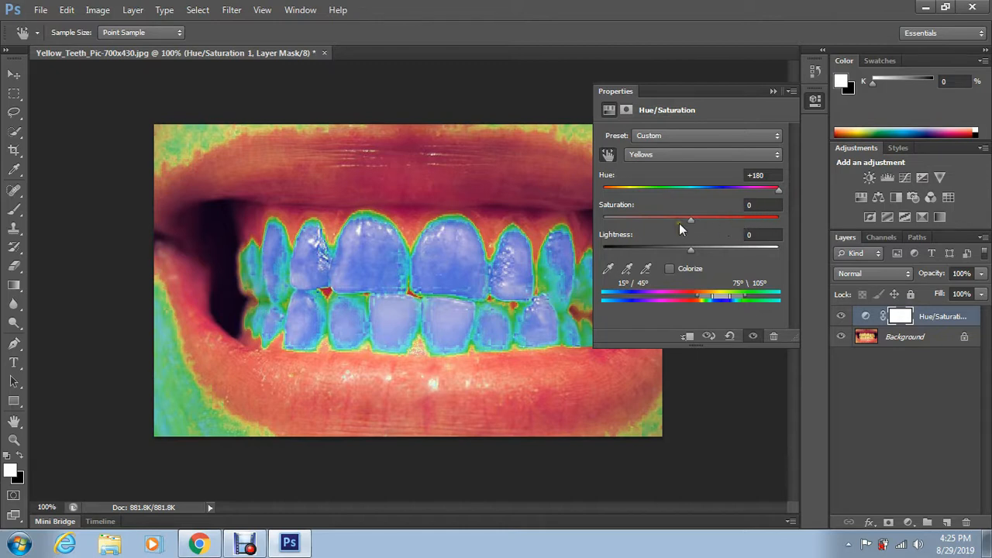
{"action": "left_click_drag", "start_coordinate": [691, 220], "coordinate": [805, 221]}
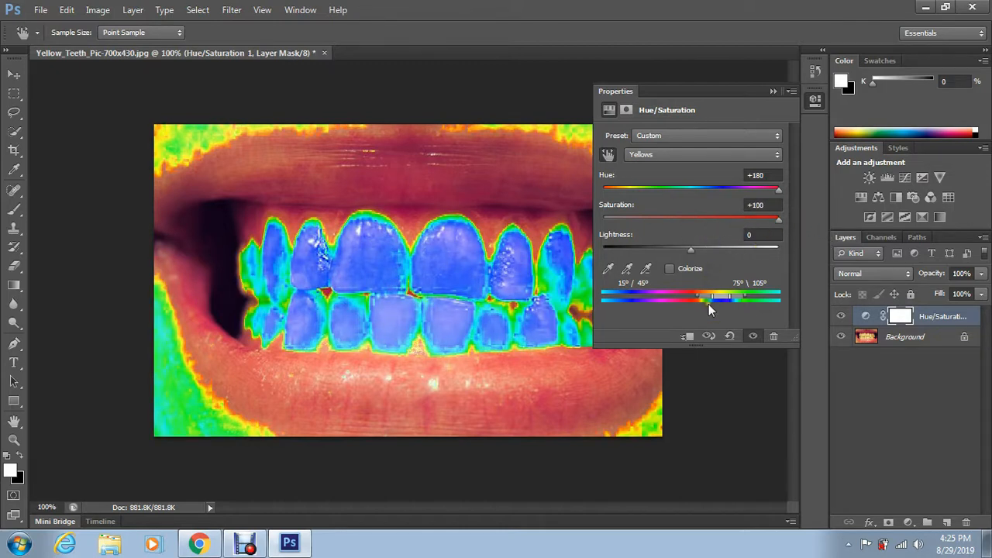
{"action": "left_click_drag", "start_coordinate": [696, 294], "coordinate": [712, 307]}
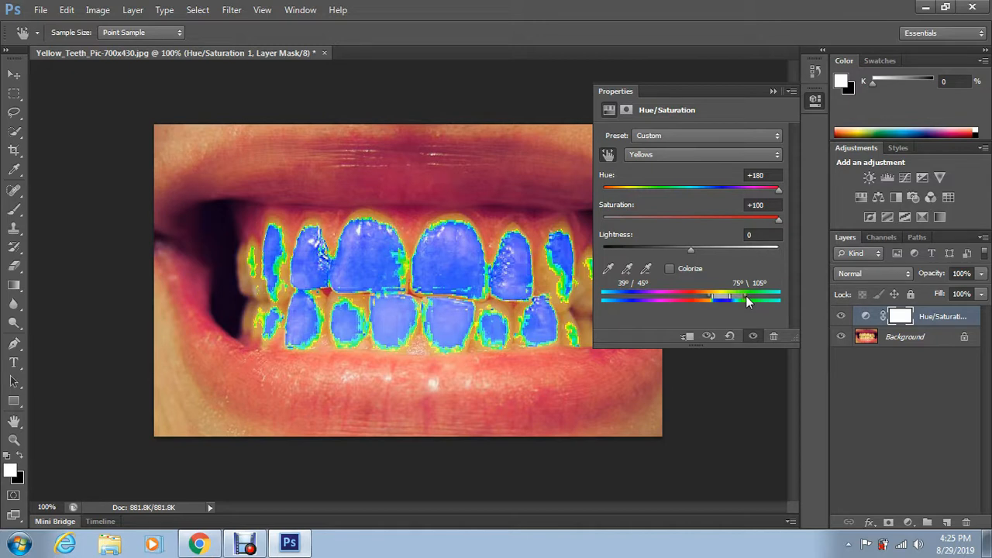
{"action": "left_click_drag", "start_coordinate": [745, 297], "coordinate": [717, 293]}
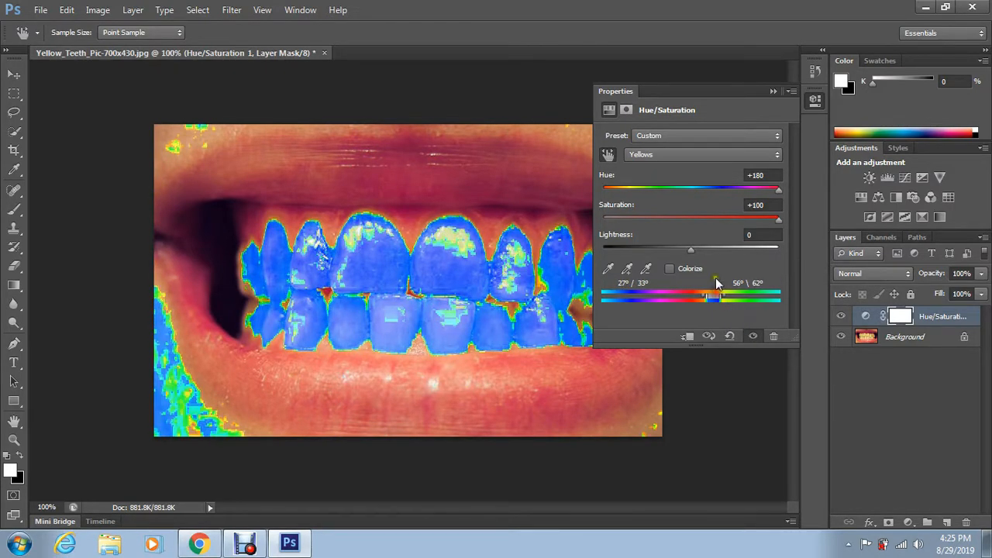
{"action": "left_click", "coordinate": [773, 91]}
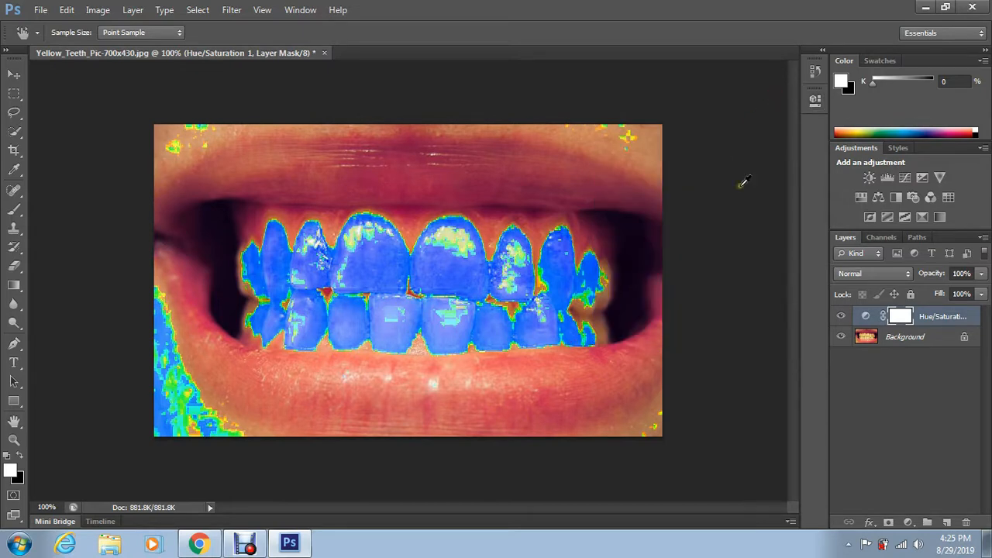
{"action": "left_click", "coordinate": [814, 100]}
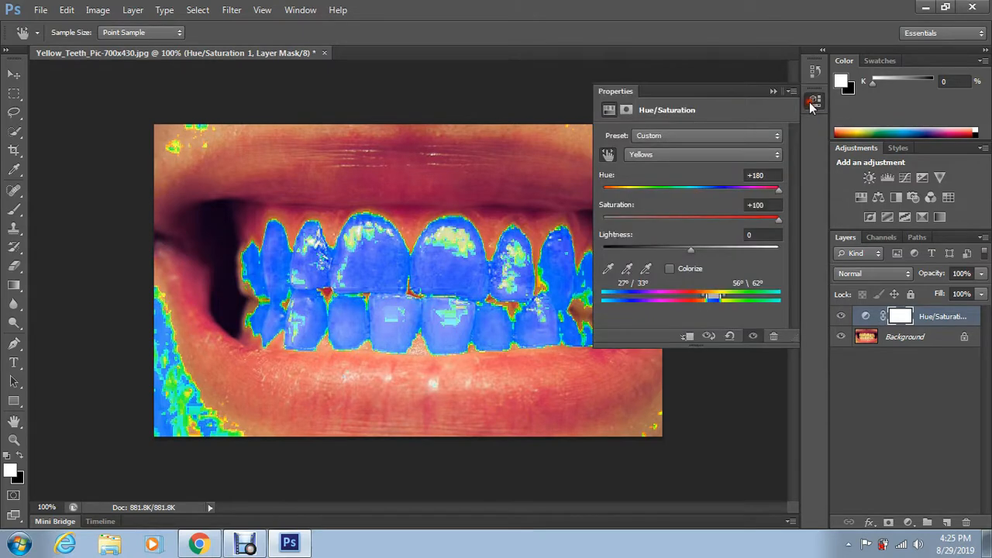
Step: Refine the Yellows colour range to 4°/36° and 64°\71° so it covers the teeth completely
{"action": "left_click", "coordinate": [710, 295]}
{"action": "left_click_drag", "start_coordinate": [720, 295], "coordinate": [724, 297]}
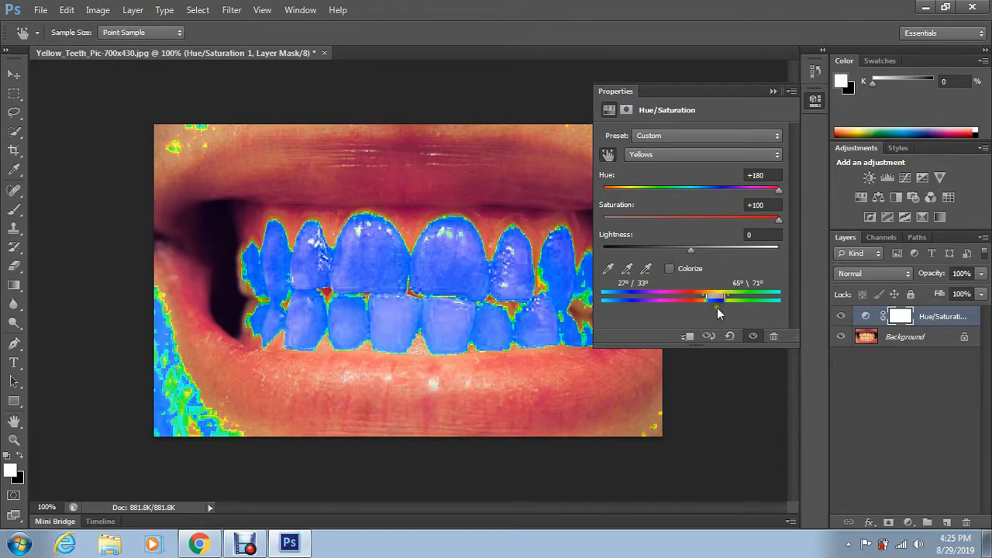
{"action": "left_click_drag", "start_coordinate": [723, 300], "coordinate": [722, 300]}
{"action": "mouse_move", "coordinate": [705, 301]}
{"action": "left_mouse_down"}
{"action": "mouse_move", "coordinate": [696, 302]}
{"action": "mouse_move", "coordinate": [710, 301]}
{"action": "left_mouse_up"}
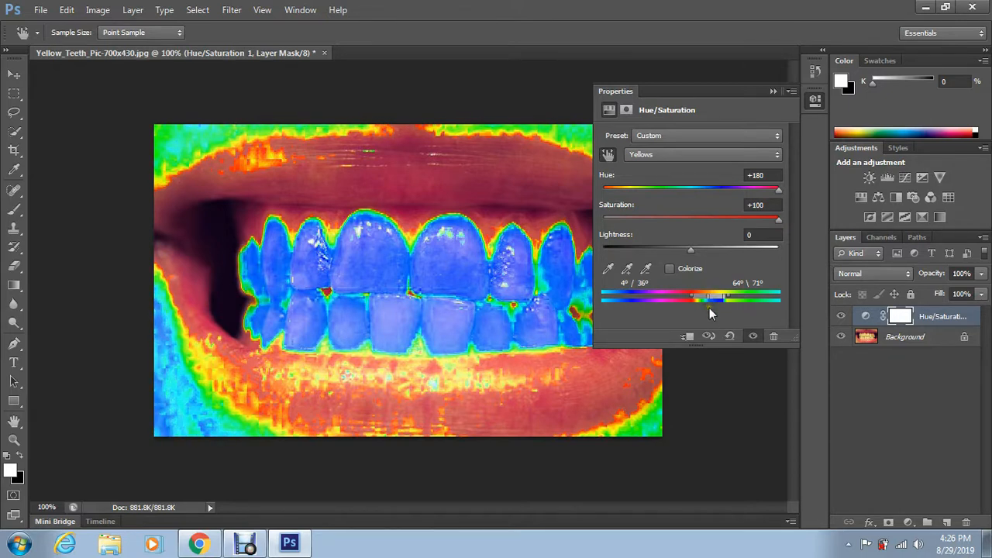
Step: Set the Yellows hue to 0, saturation to -60 and lightness to +41 to whiten the teeth
{"action": "left_click", "coordinate": [766, 176]}
{"action": "type", "text": "0"}
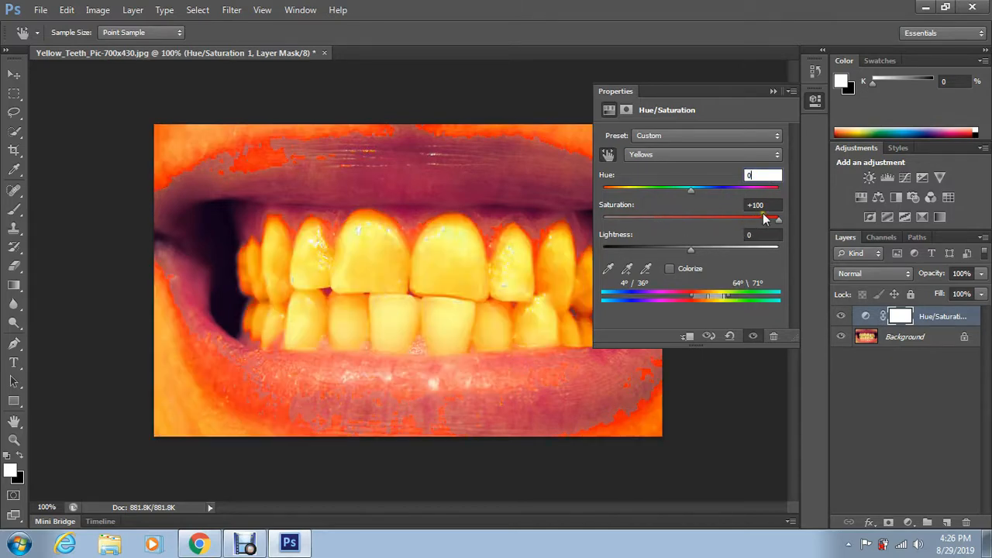
{"action": "left_click", "coordinate": [766, 204]}
{"action": "type", "text": "0"}
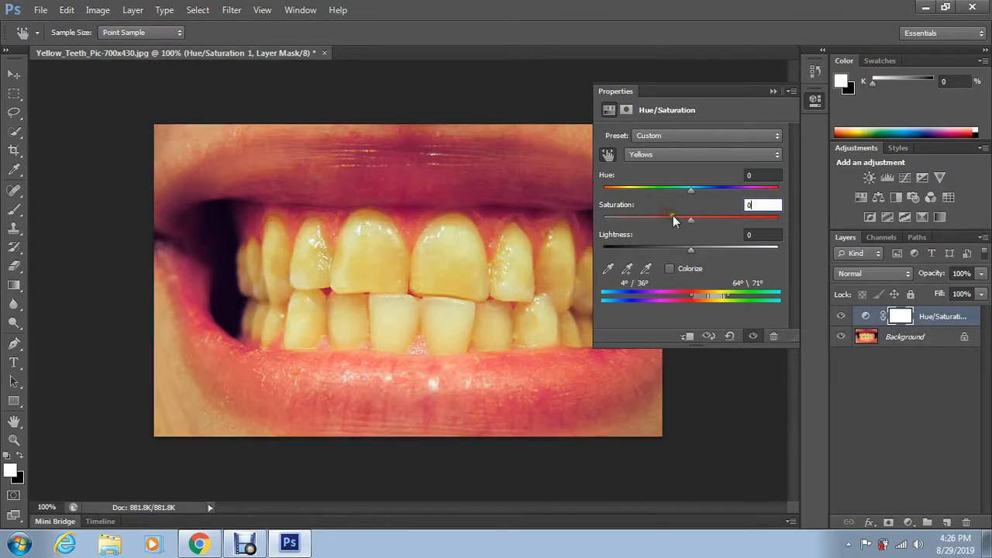
{"action": "left_click", "coordinate": [690, 220]}
{"action": "left_click_drag", "start_coordinate": [690, 219], "coordinate": [638, 218]}
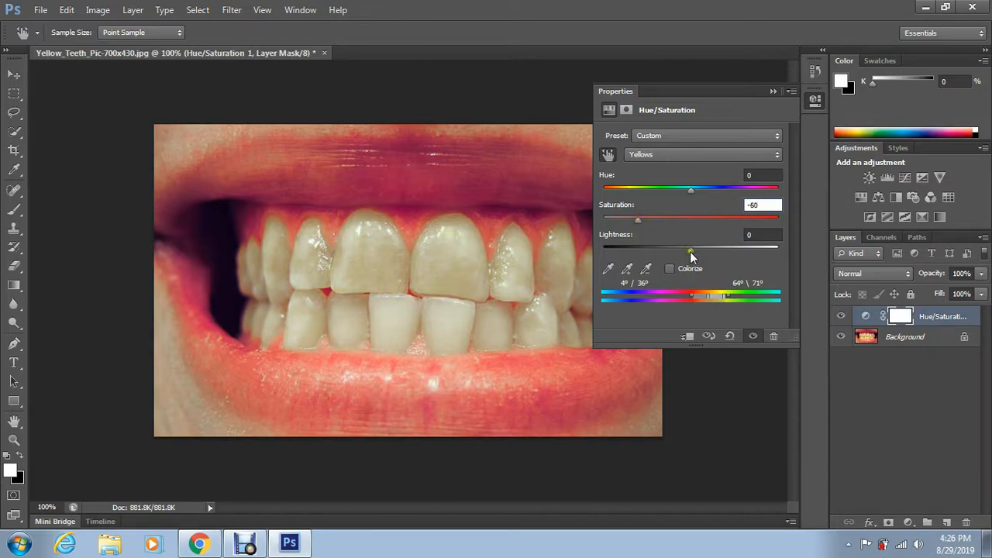
{"action": "left_click_drag", "start_coordinate": [690, 251], "coordinate": [728, 263]}
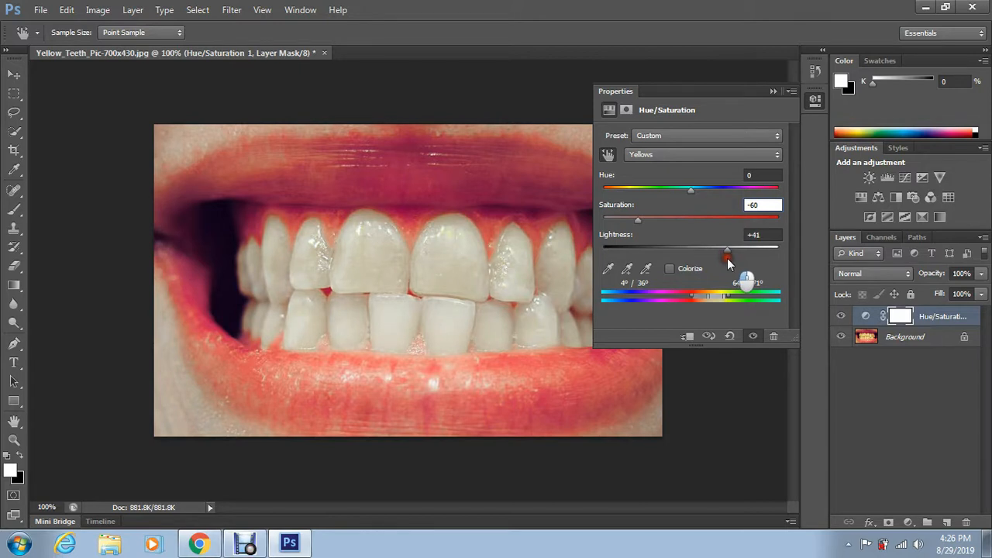
{"action": "left_click", "coordinate": [773, 92]}
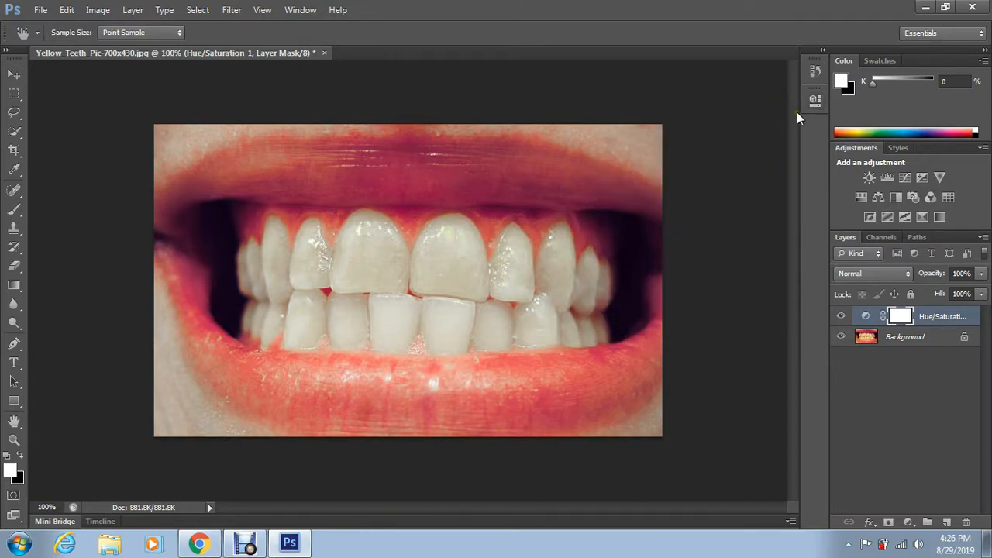
Step: Invert the Hue/Saturation layer mask and paint white over all the upper and lower teeth with the 73 px Brush
{"action": "key", "text": "ctrl+i"}
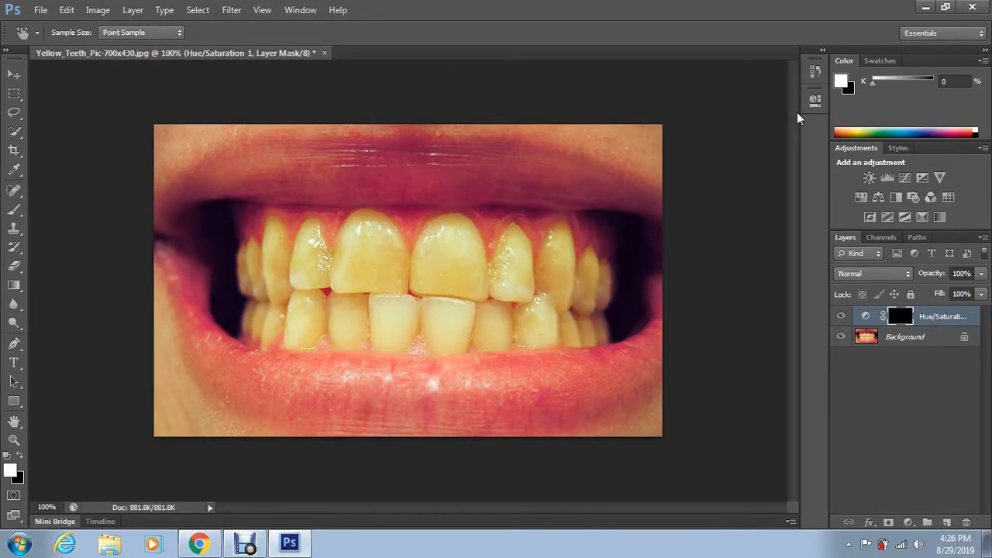
{"action": "left_click", "coordinate": [15, 210]}
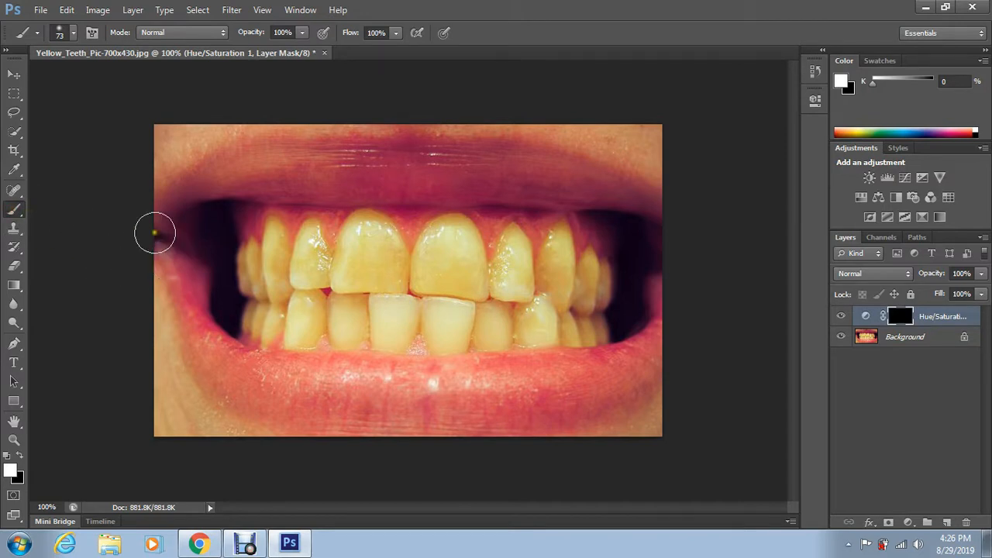
{"action": "mouse_move", "coordinate": [232, 257]}
{"action": "left_mouse_down"}
{"action": "mouse_move", "coordinate": [266, 249]}
{"action": "mouse_move", "coordinate": [253, 269]}
{"action": "mouse_move", "coordinate": [255, 251]}
{"action": "mouse_move", "coordinate": [274, 256]}
{"action": "mouse_move", "coordinate": [273, 232]}
{"action": "mouse_move", "coordinate": [289, 286]}
{"action": "mouse_move", "coordinate": [272, 303]}
{"action": "mouse_move", "coordinate": [258, 293]}
{"action": "mouse_move", "coordinate": [286, 307]}
{"action": "mouse_move", "coordinate": [280, 318]}
{"action": "mouse_move", "coordinate": [260, 315]}
{"action": "mouse_move", "coordinate": [291, 334]}
{"action": "mouse_move", "coordinate": [340, 302]}
{"action": "mouse_move", "coordinate": [335, 324]}
{"action": "mouse_move", "coordinate": [314, 320]}
{"action": "mouse_move", "coordinate": [356, 333]}
{"action": "mouse_move", "coordinate": [325, 328]}
{"action": "mouse_move", "coordinate": [374, 328]}
{"action": "mouse_move", "coordinate": [422, 303]}
{"action": "mouse_move", "coordinate": [313, 279]}
{"action": "mouse_move", "coordinate": [372, 256]}
{"action": "mouse_move", "coordinate": [293, 236]}
{"action": "mouse_move", "coordinate": [375, 232]}
{"action": "mouse_move", "coordinate": [363, 230]}
{"action": "mouse_move", "coordinate": [438, 265]}
{"action": "mouse_move", "coordinate": [459, 247]}
{"action": "mouse_move", "coordinate": [443, 236]}
{"action": "mouse_move", "coordinate": [470, 229]}
{"action": "mouse_move", "coordinate": [468, 299]}
{"action": "mouse_move", "coordinate": [493, 305]}
{"action": "mouse_move", "coordinate": [413, 327]}
{"action": "mouse_move", "coordinate": [459, 327]}
{"action": "mouse_move", "coordinate": [397, 331]}
{"action": "mouse_move", "coordinate": [409, 339]}
{"action": "mouse_move", "coordinate": [388, 334]}
{"action": "mouse_move", "coordinate": [508, 314]}
{"action": "mouse_move", "coordinate": [471, 335]}
{"action": "mouse_move", "coordinate": [566, 289]}
{"action": "mouse_move", "coordinate": [509, 280]}
{"action": "mouse_move", "coordinate": [517, 243]}
{"action": "mouse_move", "coordinate": [541, 269]}
{"action": "mouse_move", "coordinate": [516, 263]}
{"action": "mouse_move", "coordinate": [473, 303]}
{"action": "mouse_move", "coordinate": [452, 269]}
{"action": "mouse_move", "coordinate": [462, 301]}
{"action": "mouse_move", "coordinate": [540, 268]}
{"action": "mouse_move", "coordinate": [556, 248]}
{"action": "mouse_move", "coordinate": [564, 272]}
{"action": "mouse_move", "coordinate": [564, 245]}
{"action": "mouse_move", "coordinate": [587, 272]}
{"action": "mouse_move", "coordinate": [581, 289]}
{"action": "mouse_move", "coordinate": [580, 253]}
{"action": "mouse_move", "coordinate": [545, 246]}
{"action": "mouse_move", "coordinate": [538, 308]}
{"action": "mouse_move", "coordinate": [498, 337]}
{"action": "mouse_move", "coordinate": [582, 316]}
{"action": "mouse_move", "coordinate": [553, 336]}
{"action": "mouse_move", "coordinate": [615, 306]}
{"action": "mouse_move", "coordinate": [617, 277]}
{"action": "left_mouse_up"}
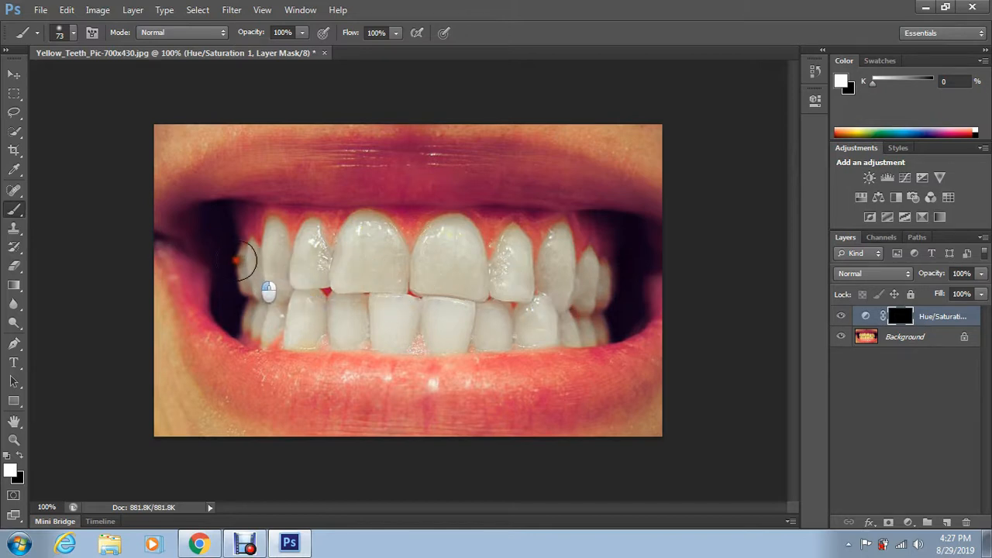
{"action": "mouse_move", "coordinate": [252, 322]}
{"action": "left_mouse_down"}
{"action": "mouse_move", "coordinate": [240, 251]}
{"action": "mouse_move", "coordinate": [274, 234]}
{"action": "mouse_move", "coordinate": [310, 279]}
{"action": "left_mouse_up"}
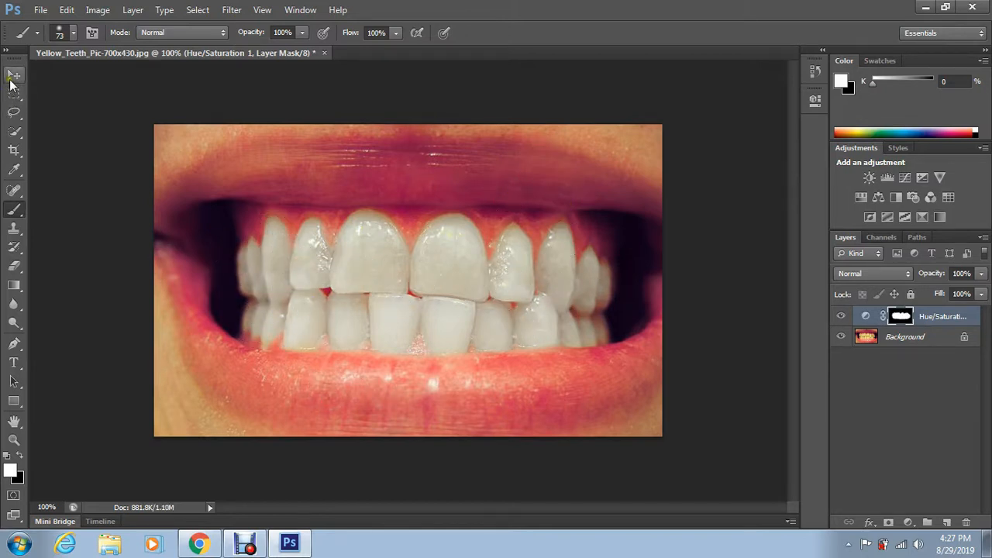
{"action": "left_click", "coordinate": [12, 76]}
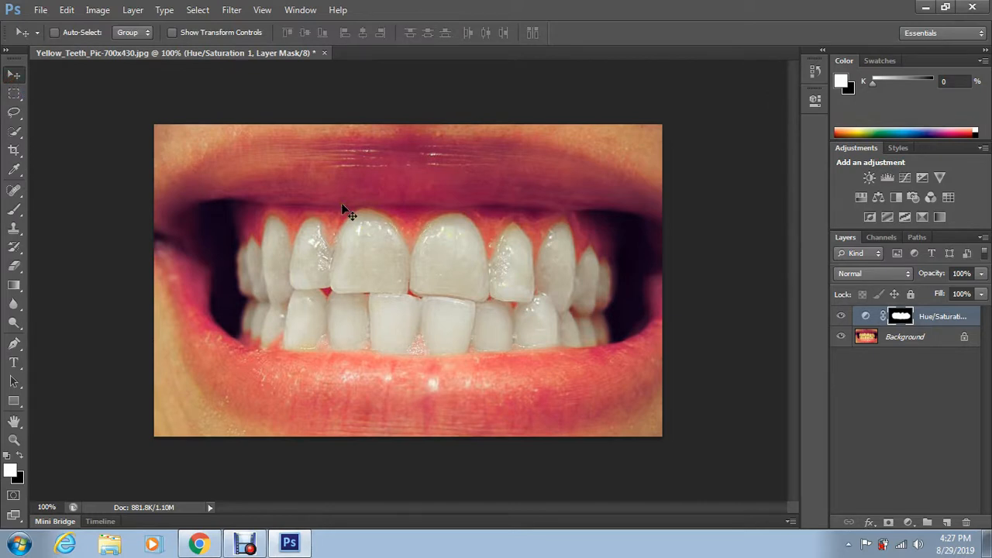